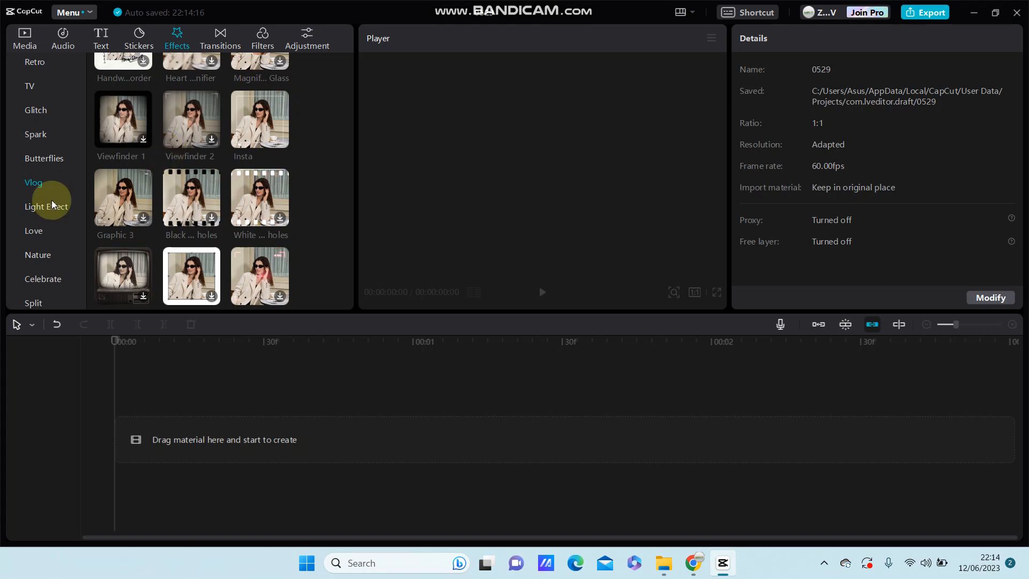
Add the white B&W clip from the media library as a single timeline clip and scale it to 215%
click(20, 35)
click(36, 98)
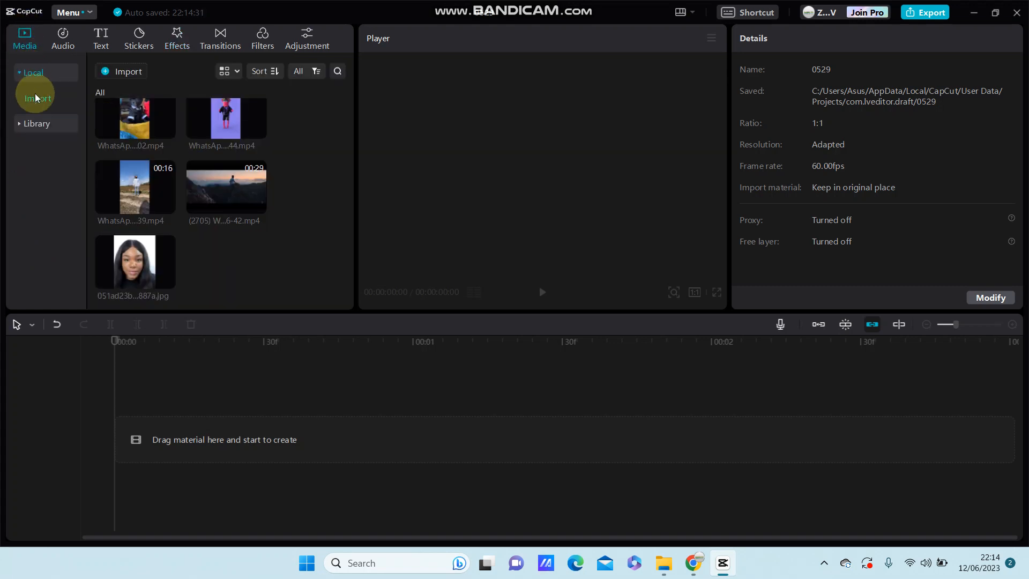
click(42, 122)
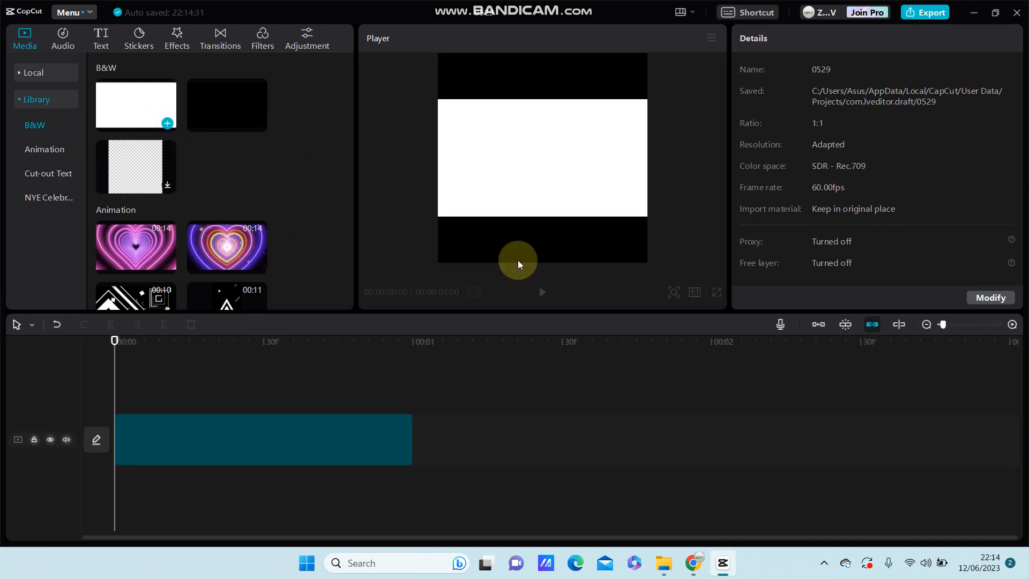
key(ctrl+v)
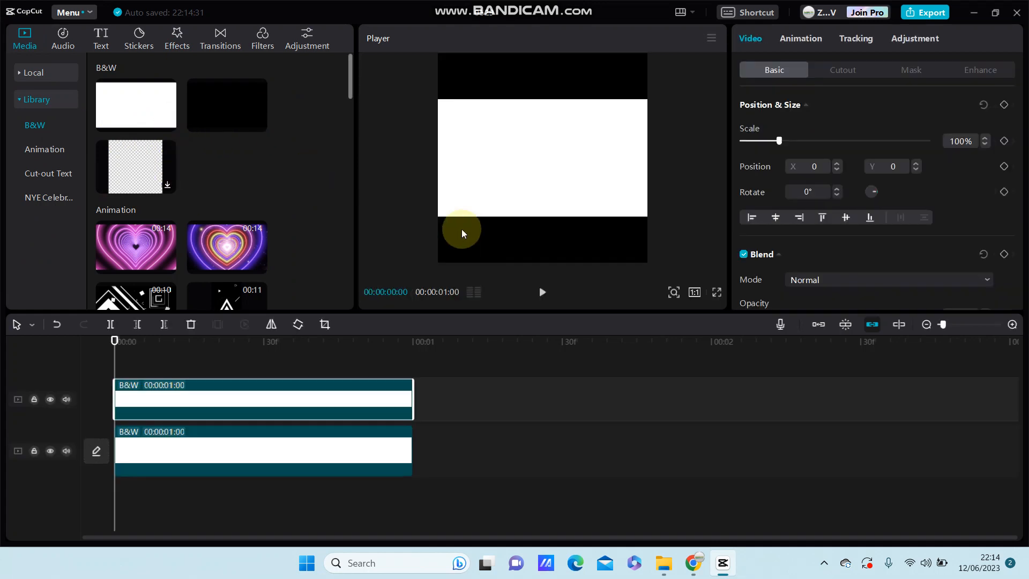
click(190, 325)
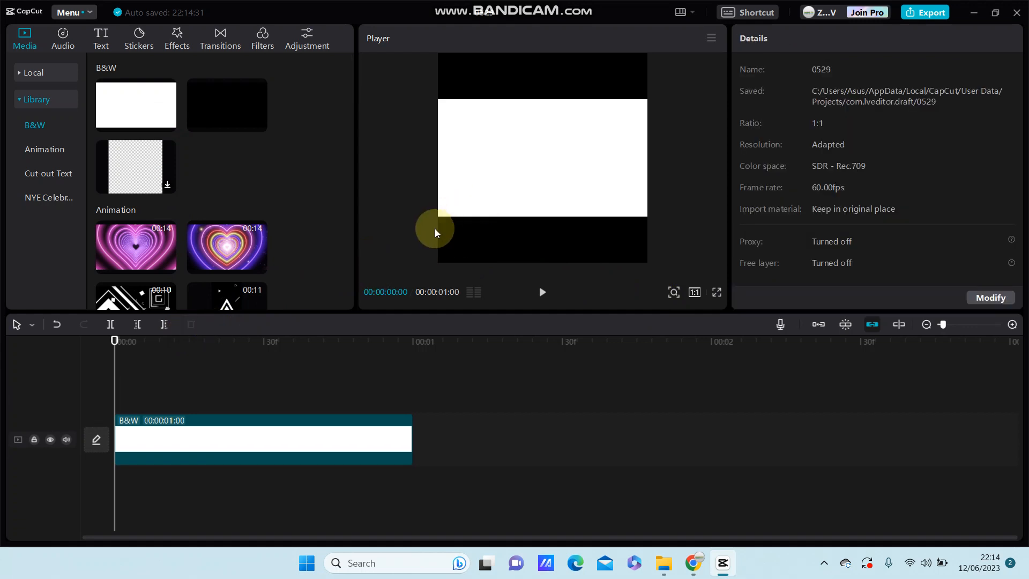
click(356, 434)
drag(780, 141, 822, 141)
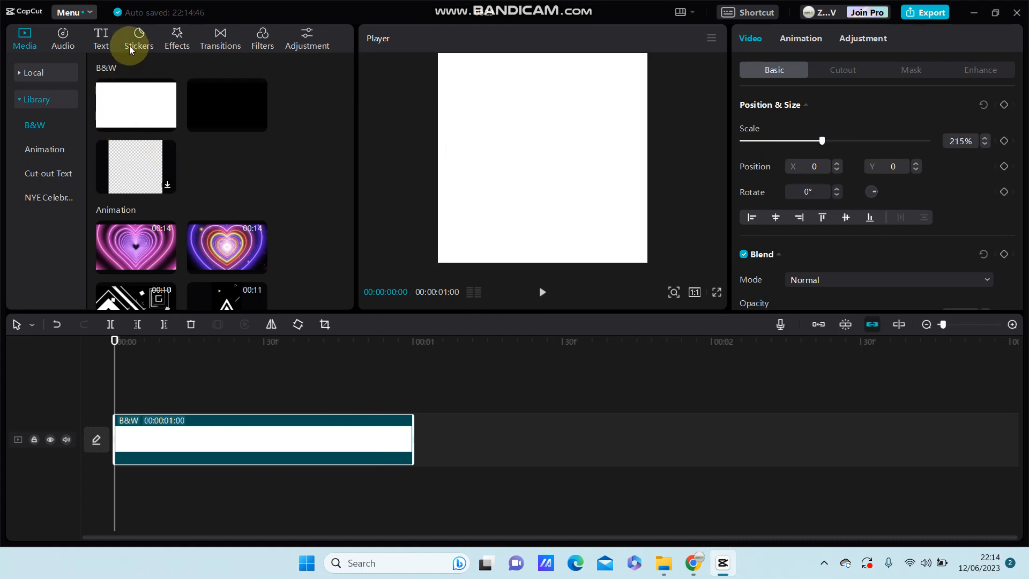
Add a default text clip above the white clip and extend the white clip to the text's three-second length
click(99, 37)
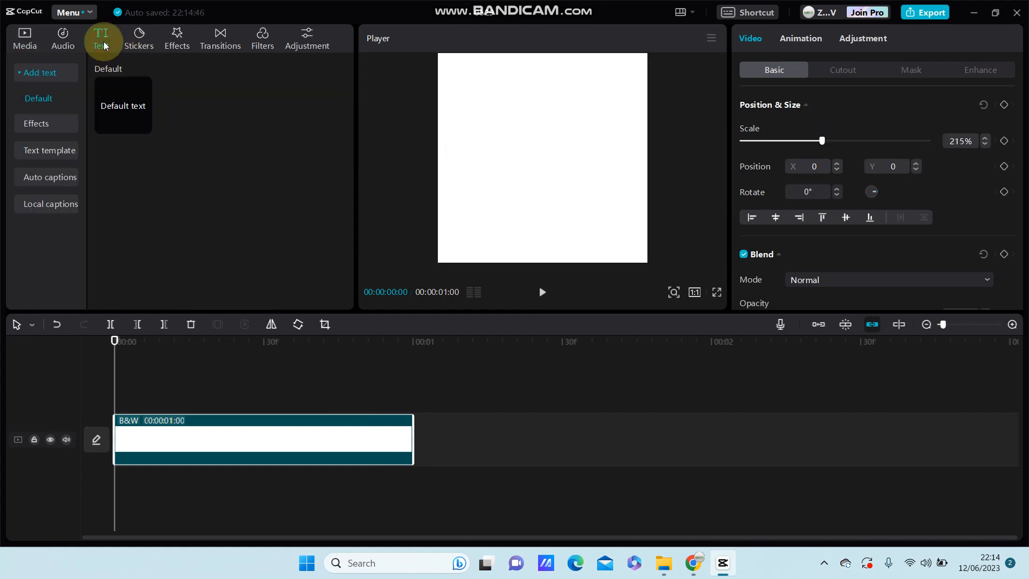
double_click(143, 126)
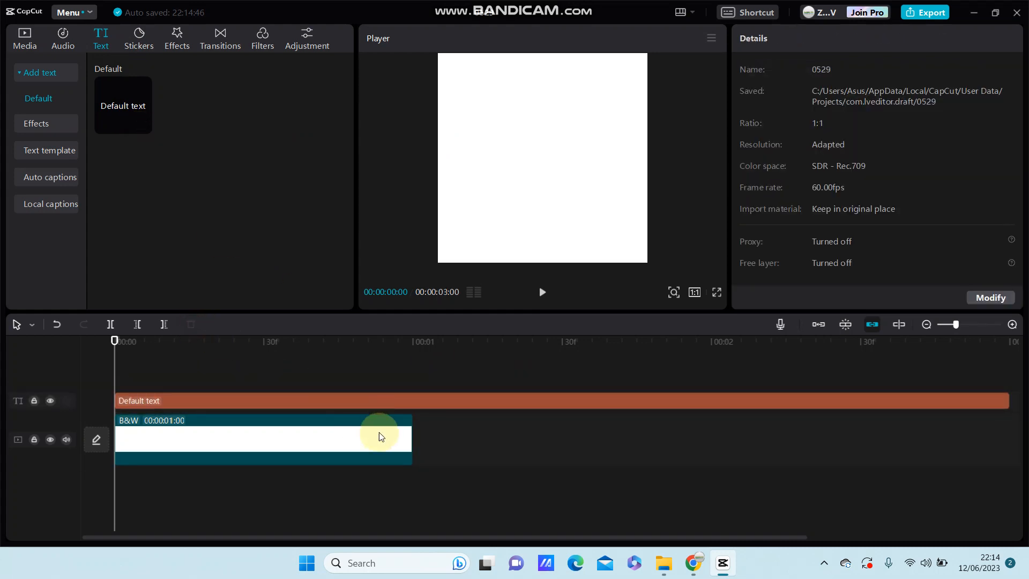
drag(412, 437, 419, 437)
drag(1020, 437, 638, 398)
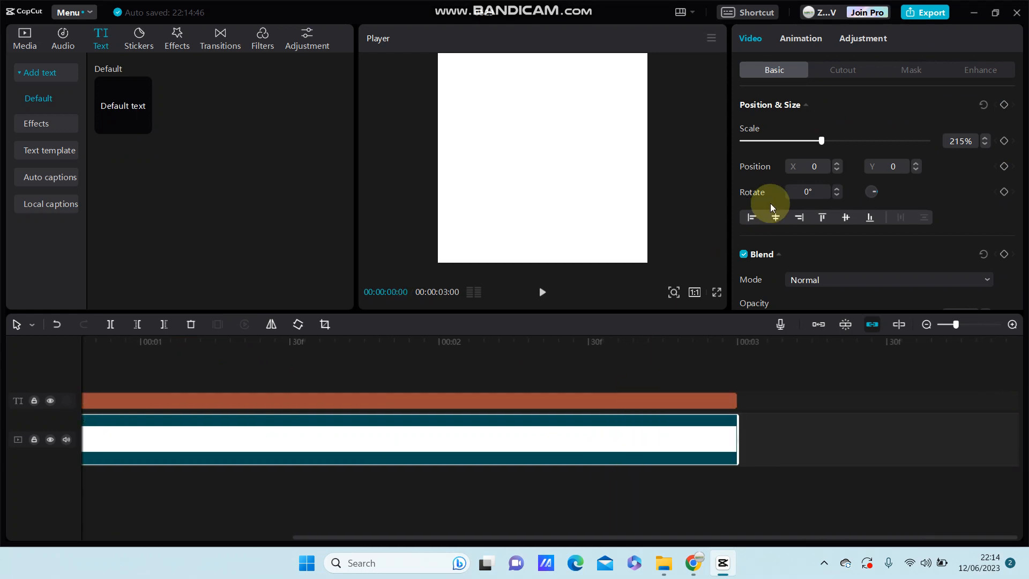
Replace the text clip's default wording with "Love"
click(670, 399)
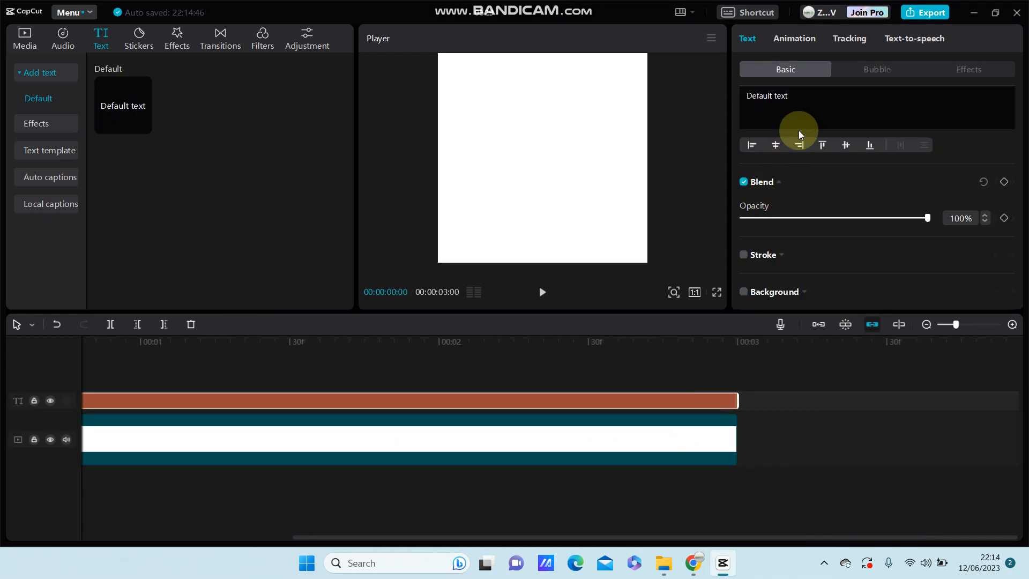
click(814, 94)
key(ctrl+a)
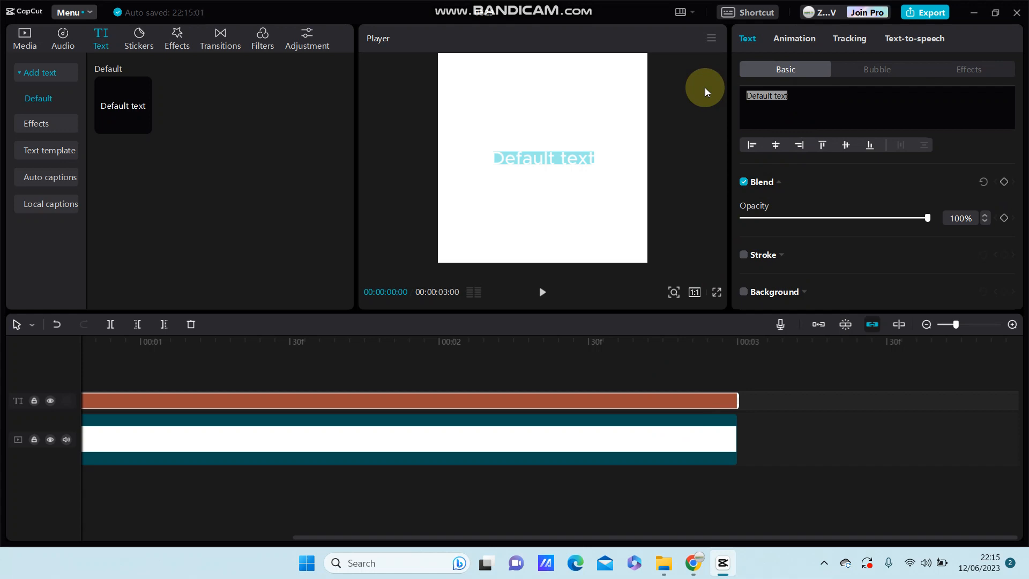
click(817, 104)
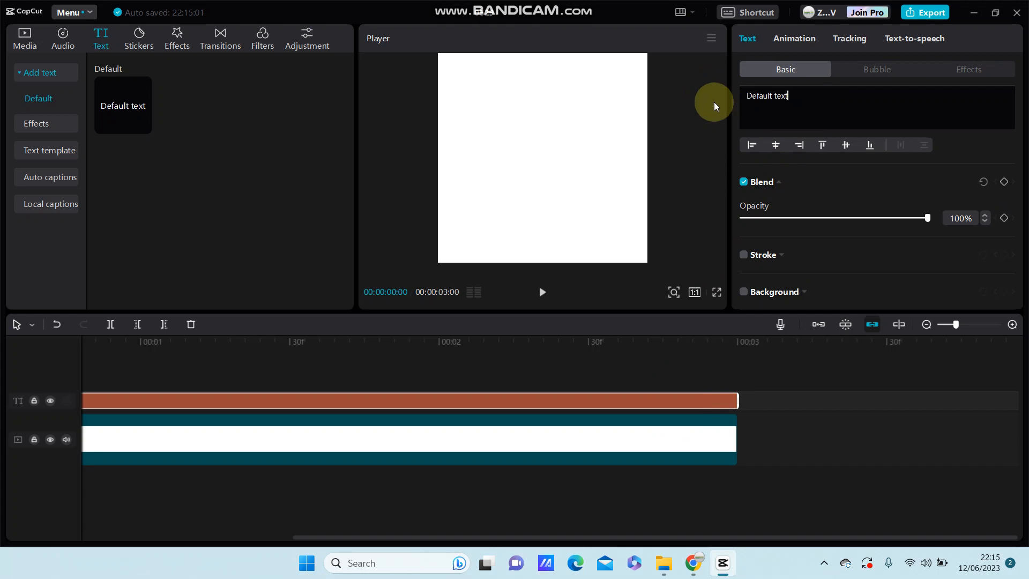
key(BackSpace)
key(BackSpace)
key(BackSpace)
key(BackSpace)
key(BackSpace)
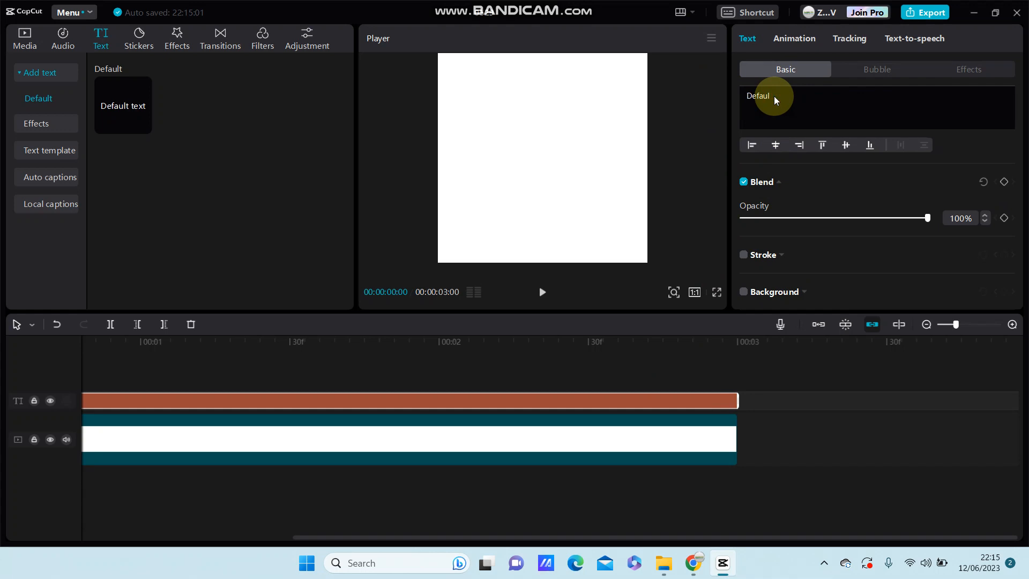
key(BackSpace)
key(BackSpace)
key(BackSpace)
key(BackSpace)
key(BackSpace)
key(BackSpace)
text(Love)
Change the font of the Love text to AvenirNext
scroll(781, 168, up, 6)
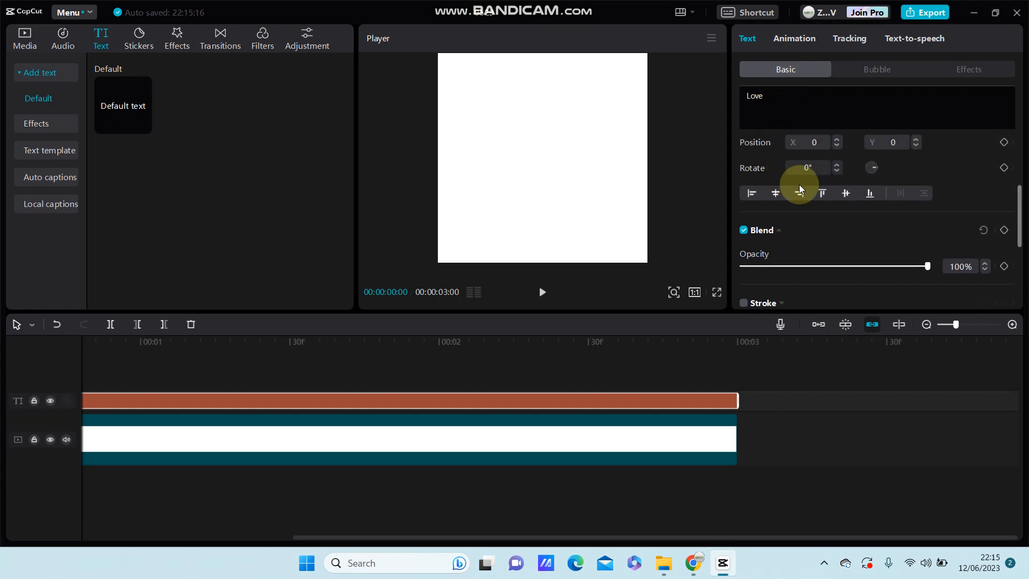
scroll(812, 238, up, 2)
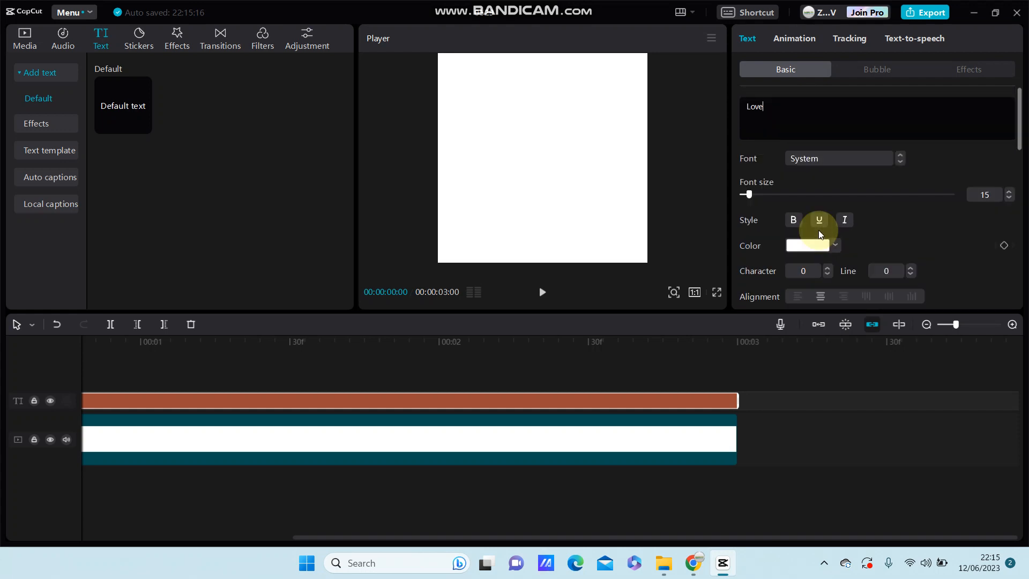
double_click(856, 158)
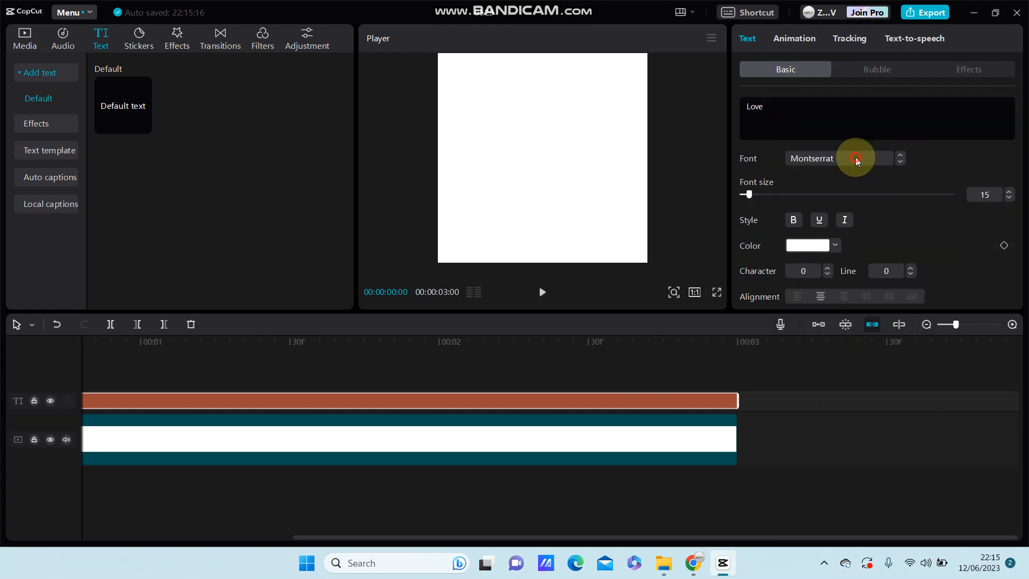
click(855, 158)
scroll(841, 164, up, 10)
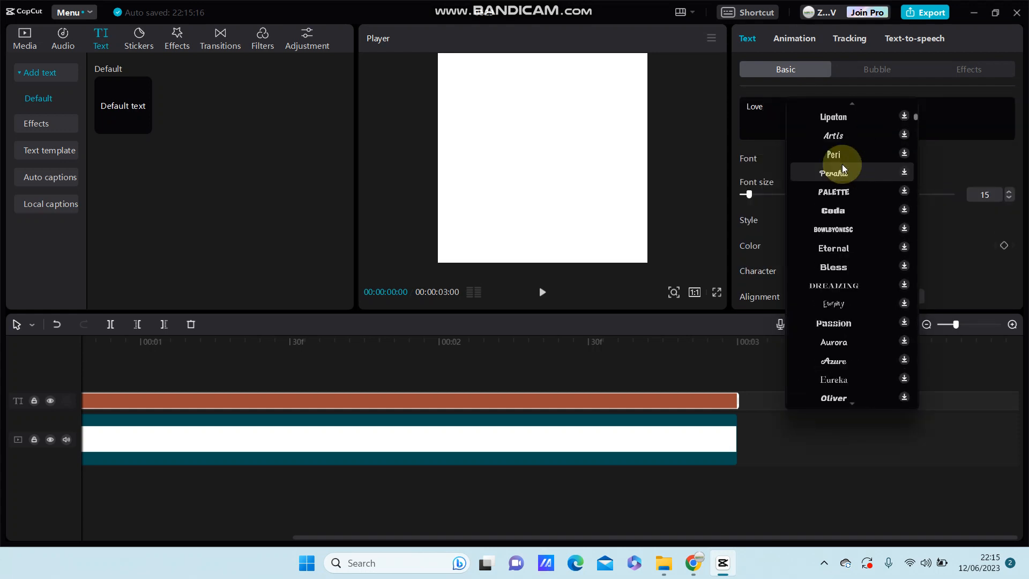
click(848, 153)
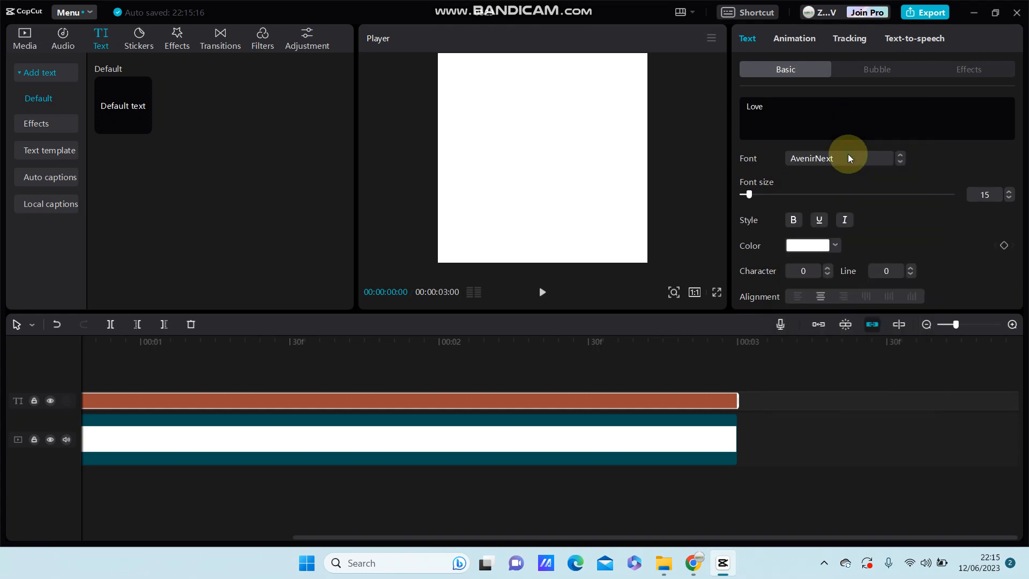
Color the Love text bright pink (hex ED08AC) and enlarge its font size to 70
click(835, 246)
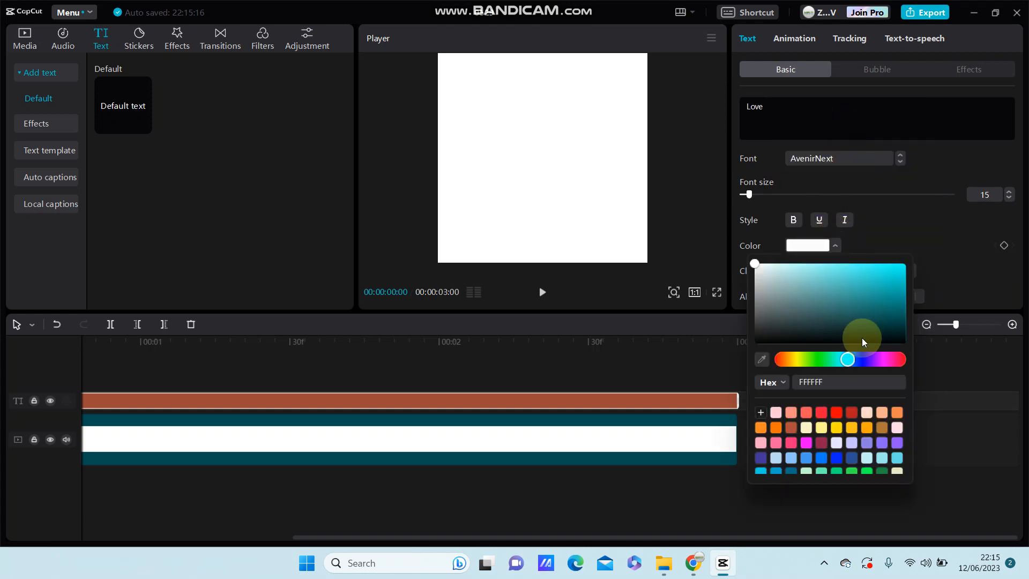
click(869, 359)
drag(899, 316, 900, 272)
drag(875, 368, 901, 364)
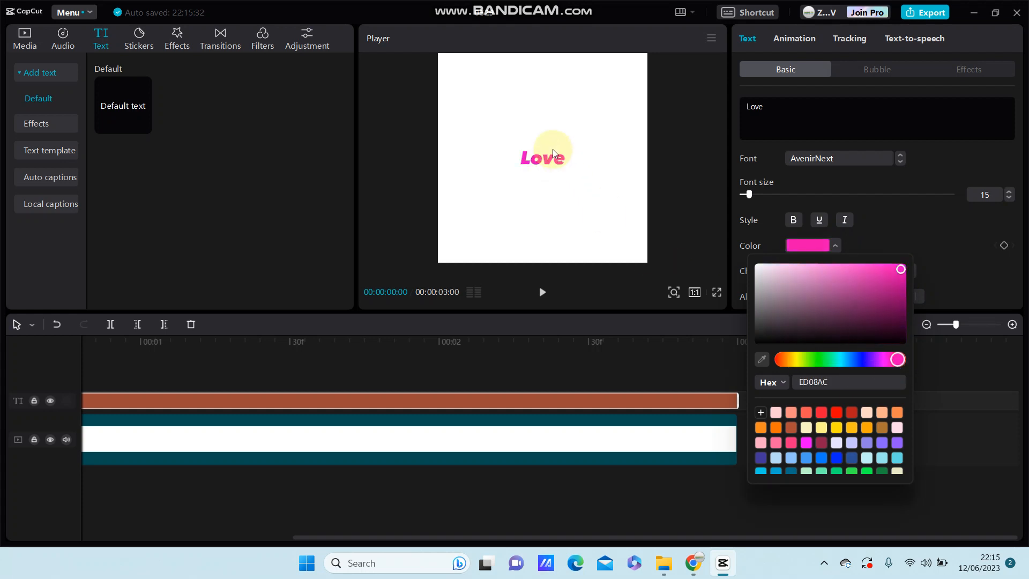
drag(753, 197, 788, 201)
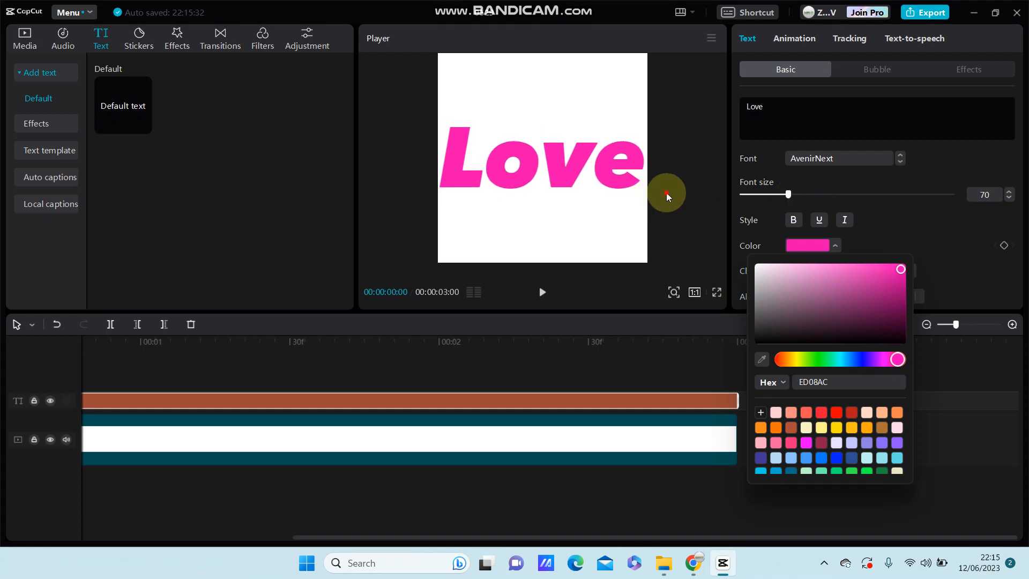
Add the Heartbeat effect from the Love category above the text and white clips on the timeline
click(176, 46)
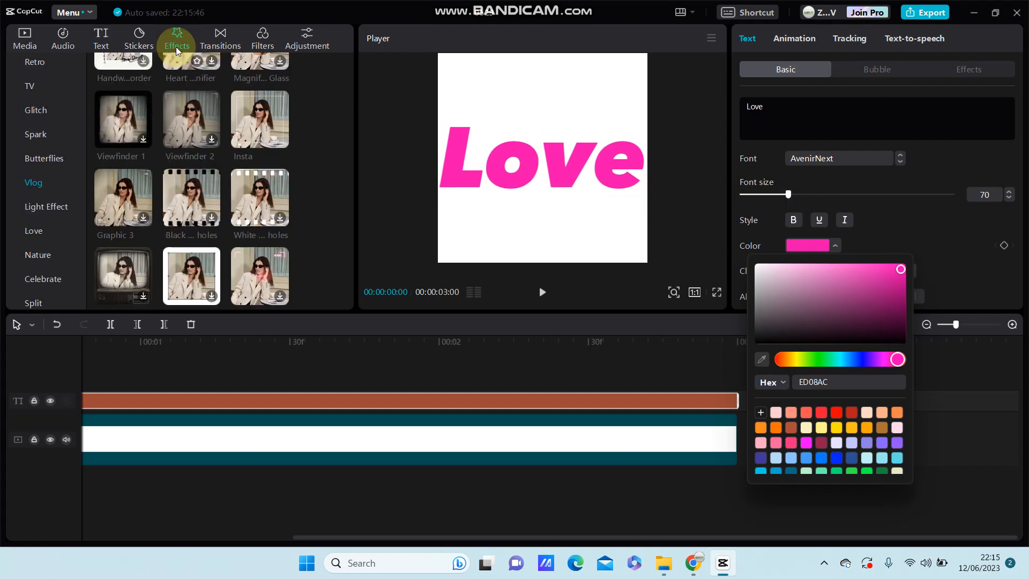
click(34, 231)
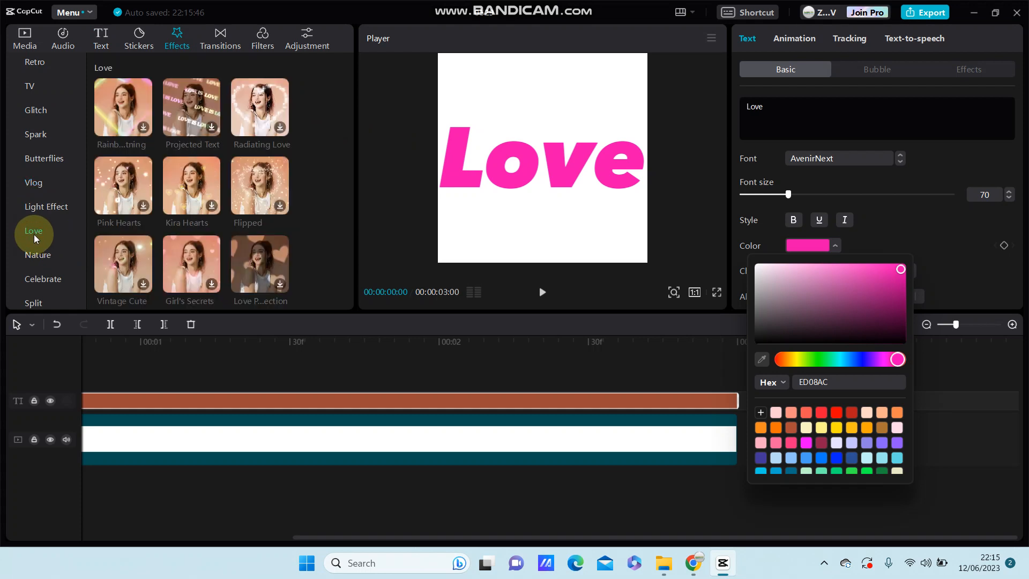
scroll(306, 189, down, 3)
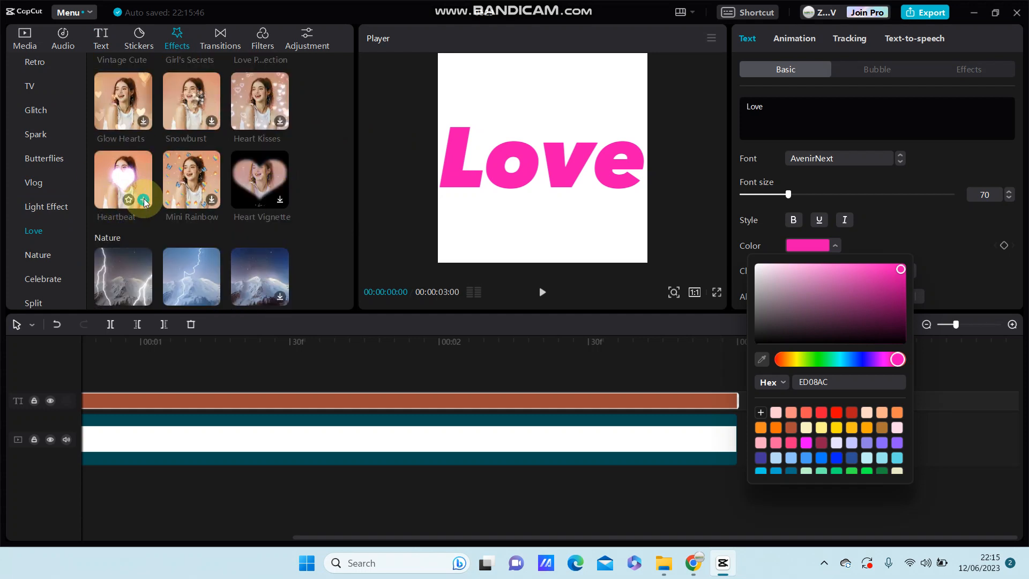
click(144, 202)
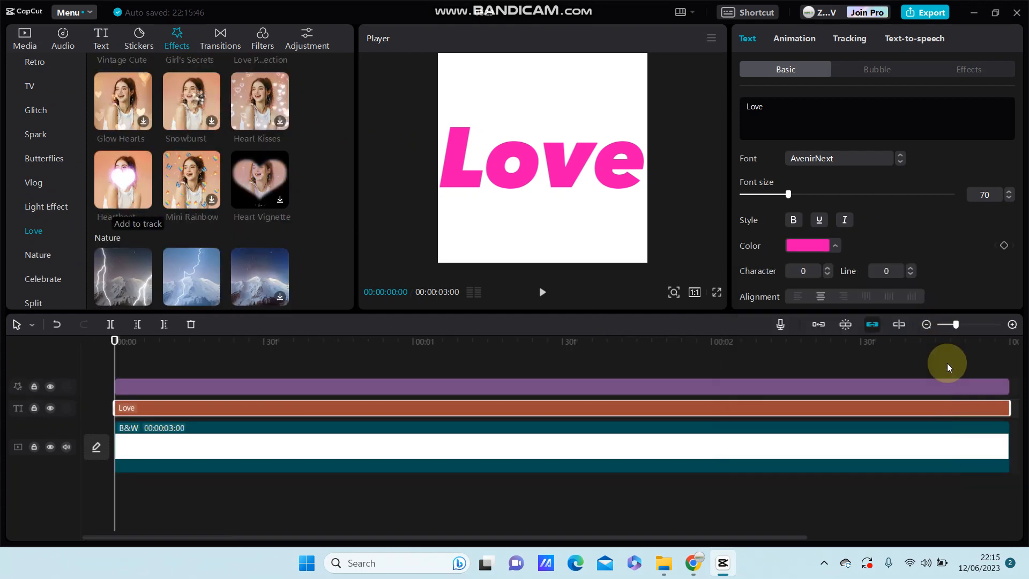
Preview the composition with the Heartbeat effect by playing it from near the start of the timeline
click(947, 362)
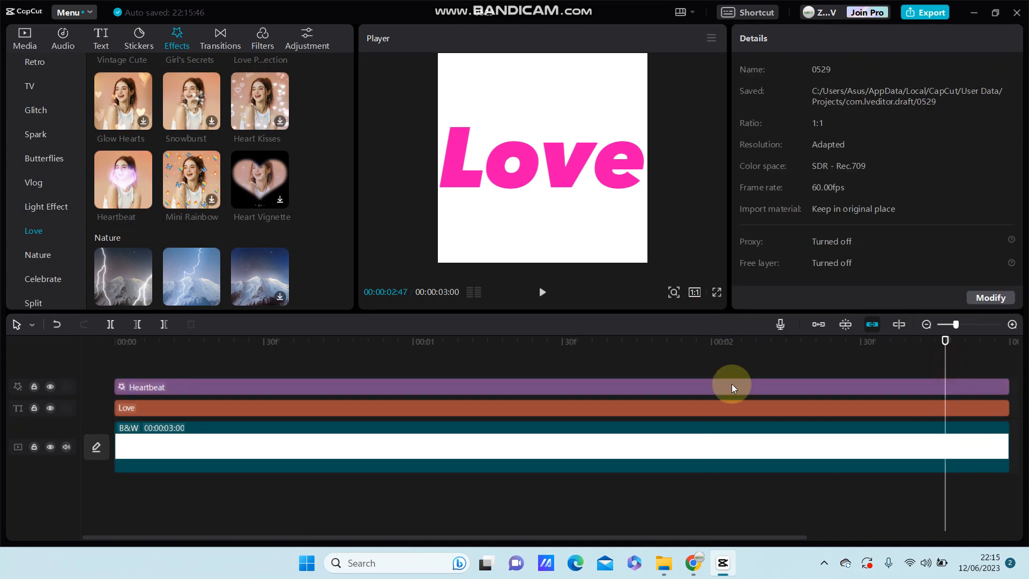
click(805, 391)
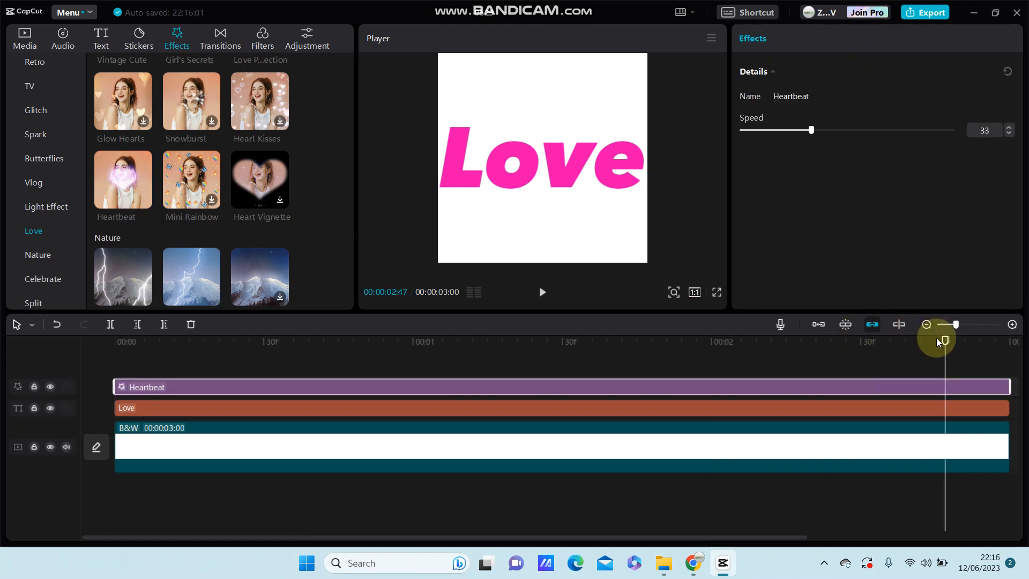
drag(943, 341, 457, 378)
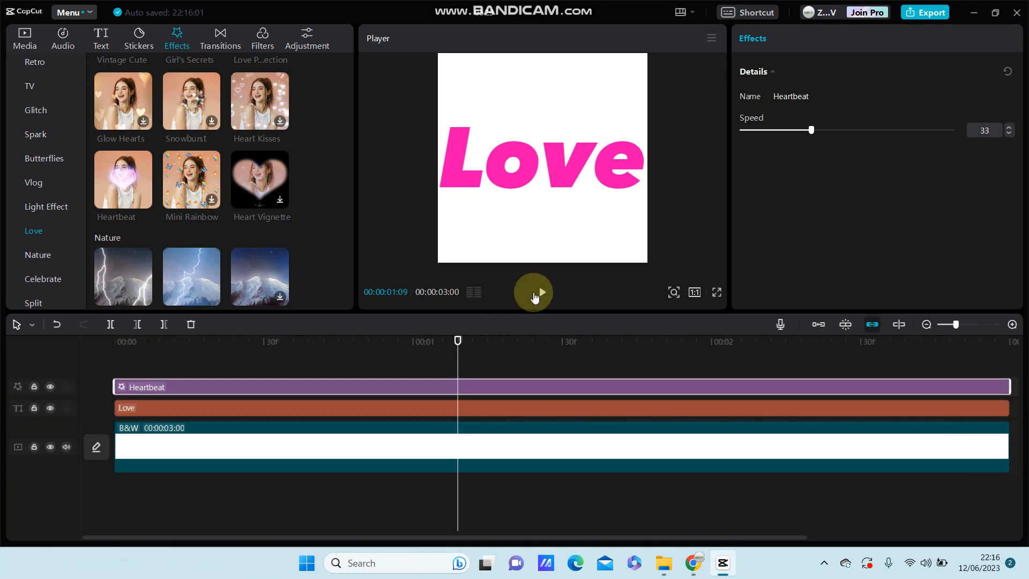
drag(458, 341, 462, 342)
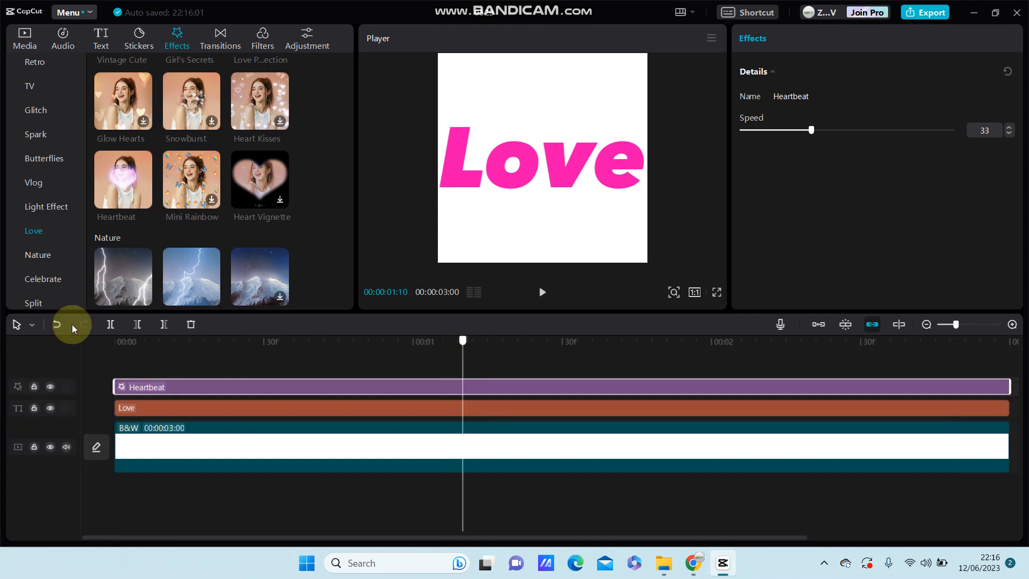
key(Left)
key(Left)
key(Left)
key(Left)
key(Left)
key(Left)
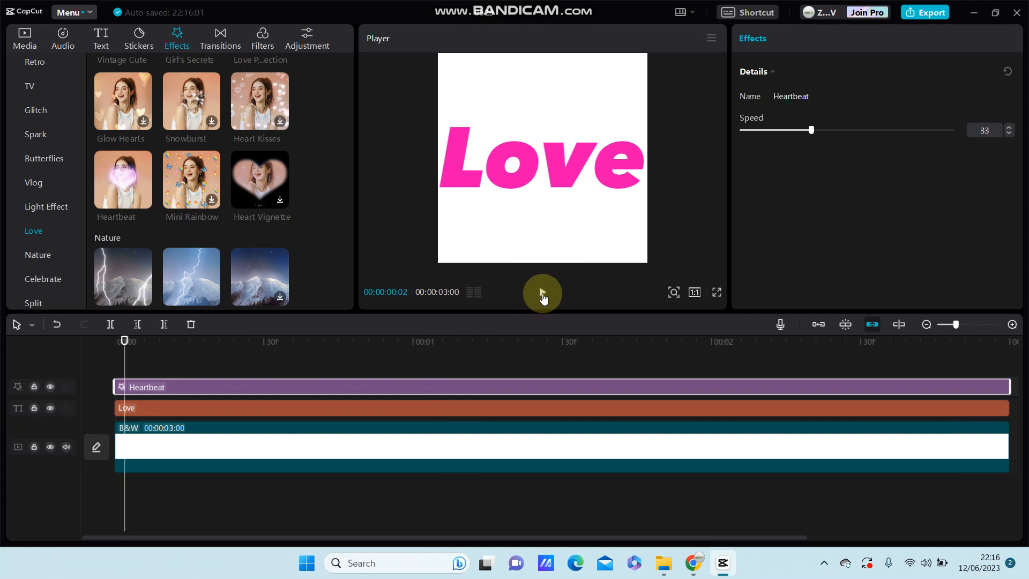
click(542, 293)
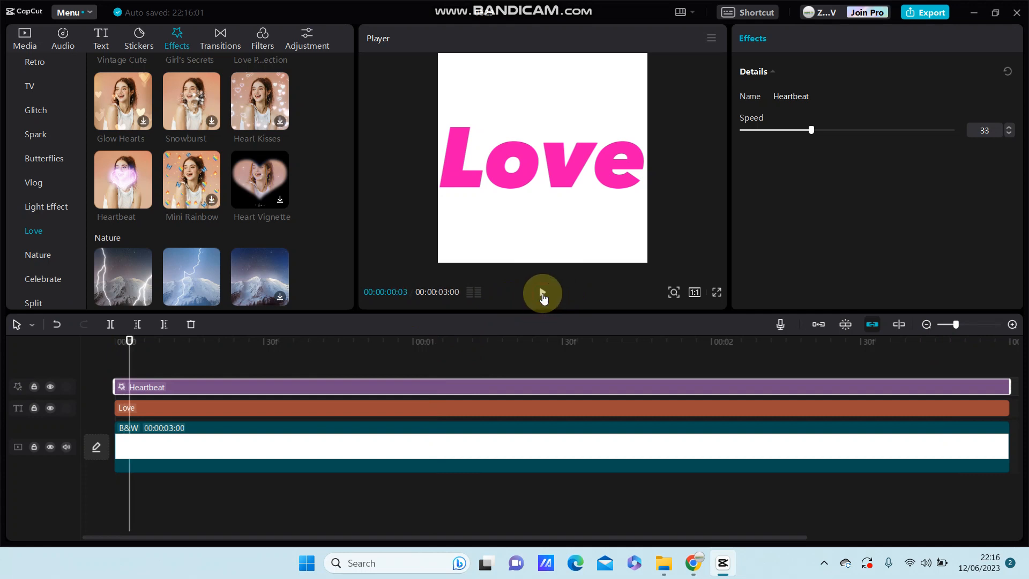
click(542, 293)
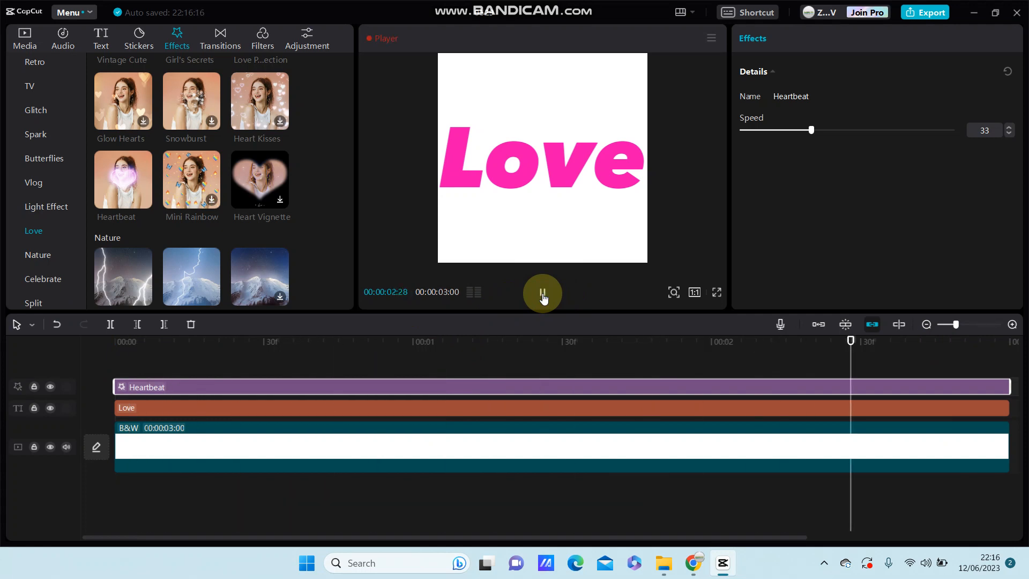
Try deleting the white background clip from the timeline and undo the deletion
click(278, 451)
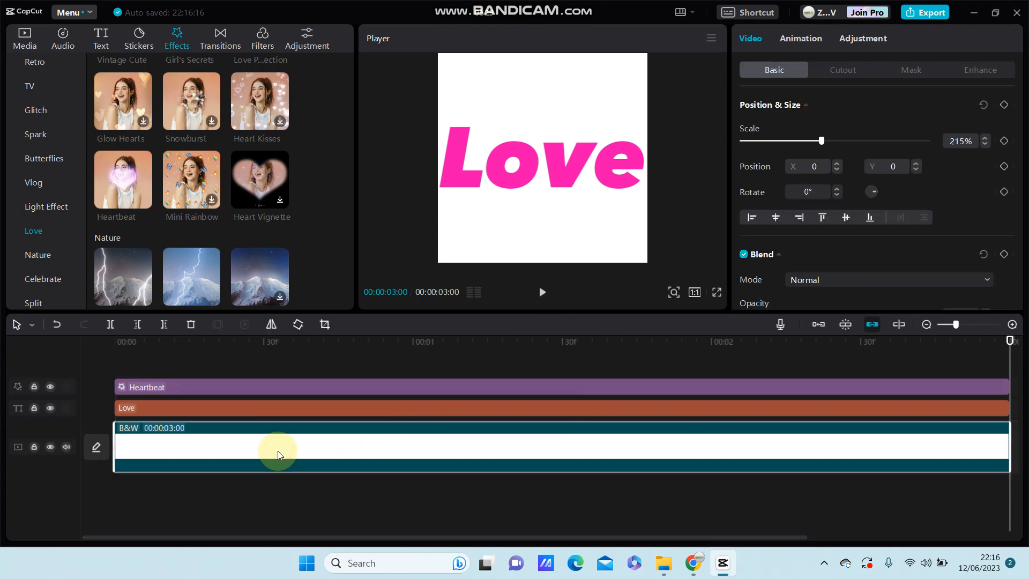
click(26, 38)
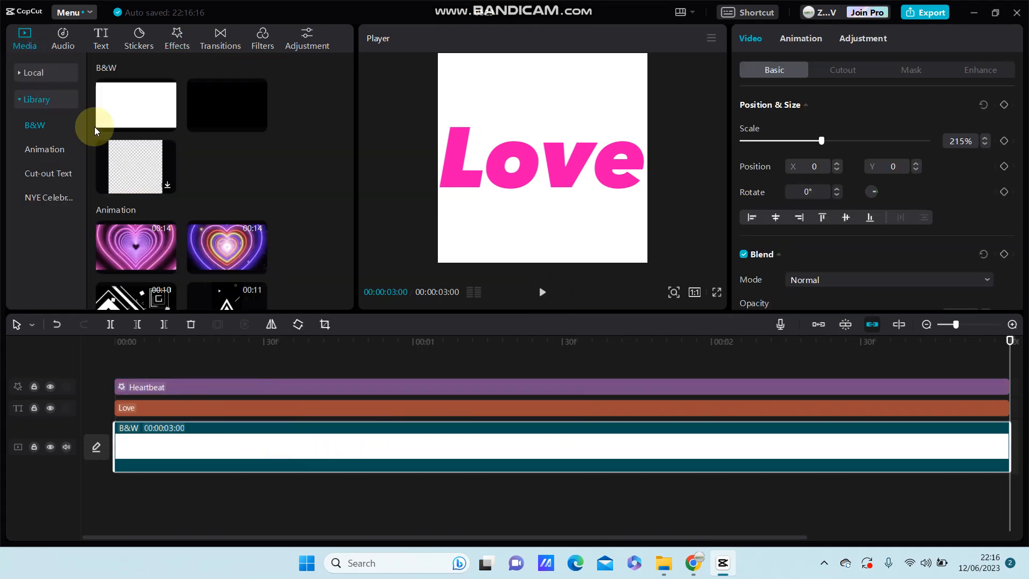
click(192, 324)
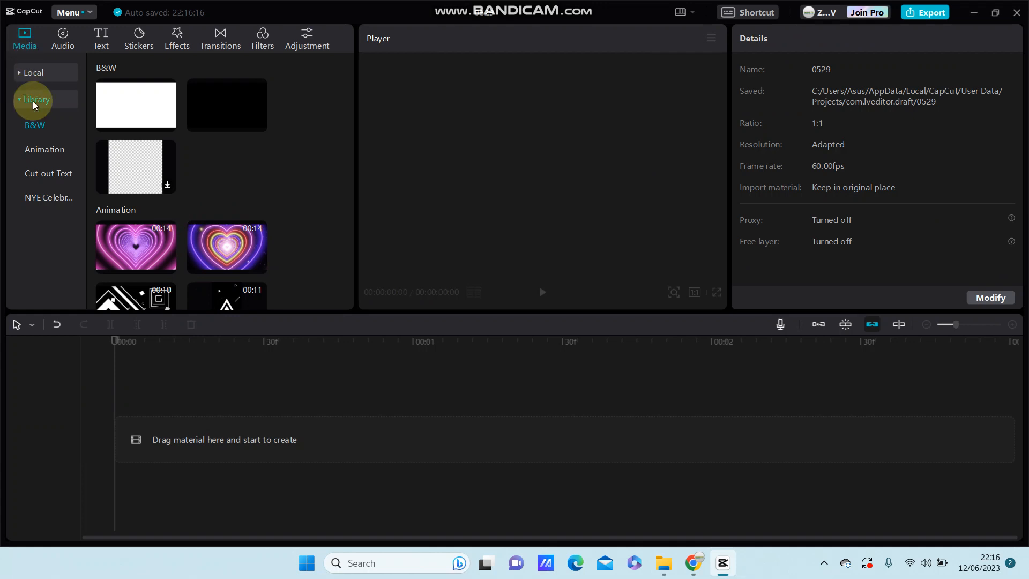
key(ctrl+z)
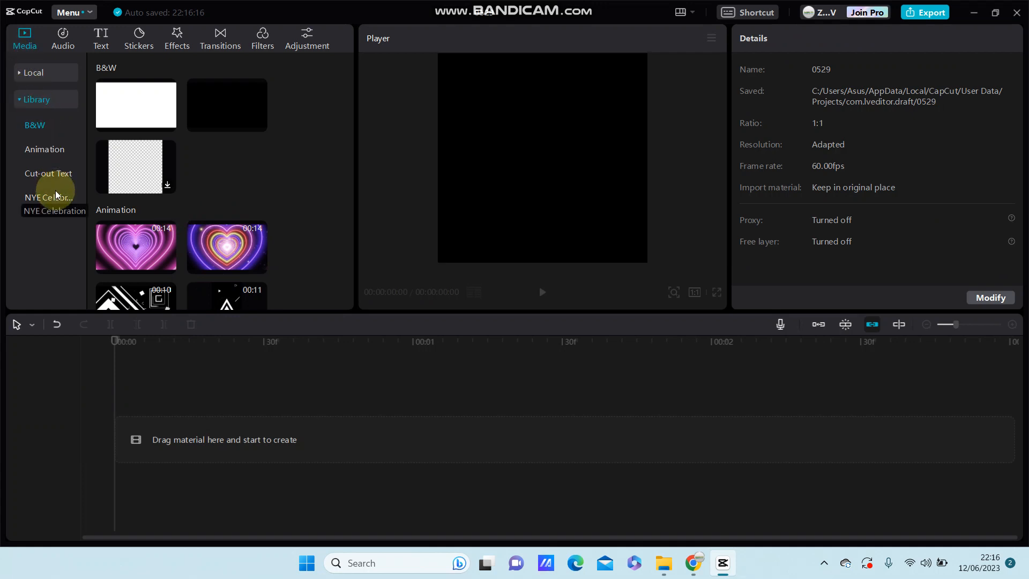
Try once more to delete the white background clip, and undo the deletion
click(174, 457)
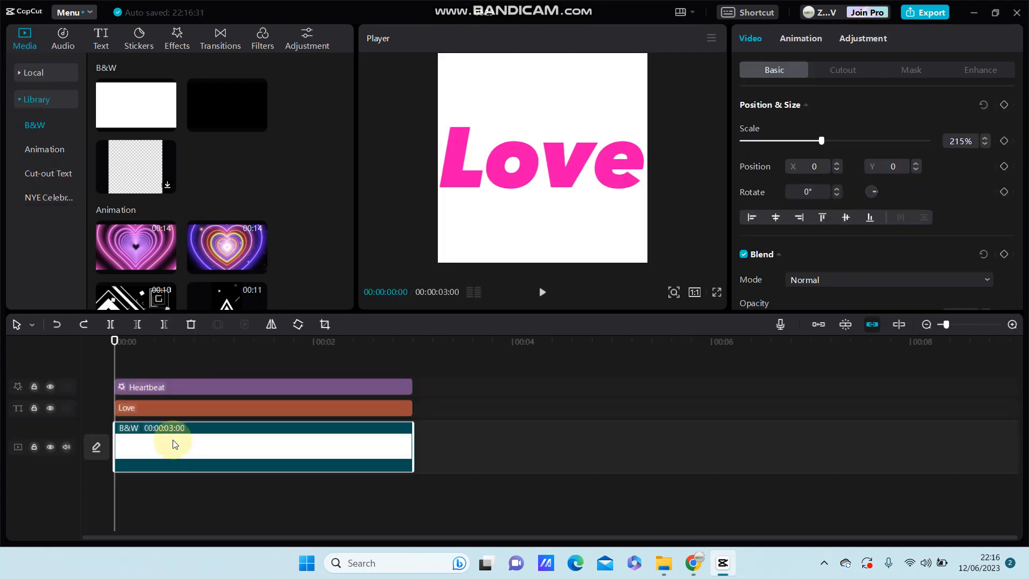
click(190, 324)
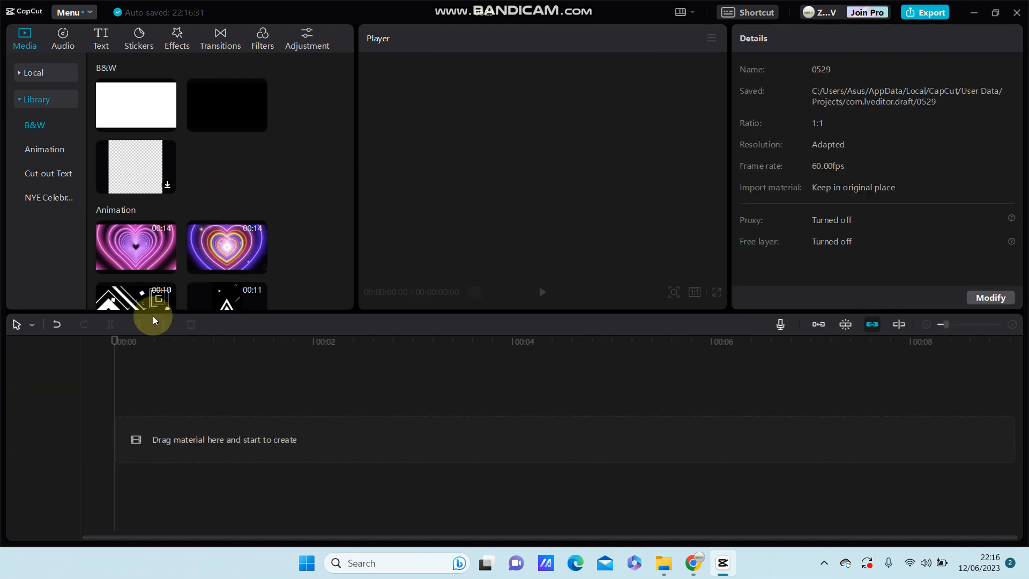
key(ctrl+z)
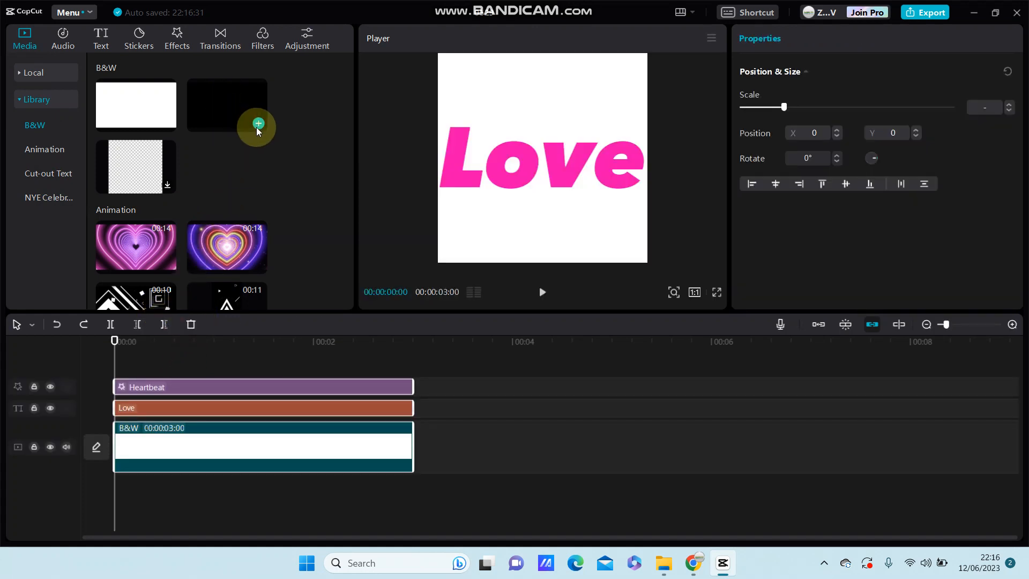
Add the black B&W library clip above the white clip at the timeline start and extend it to 3 seconds
click(256, 125)
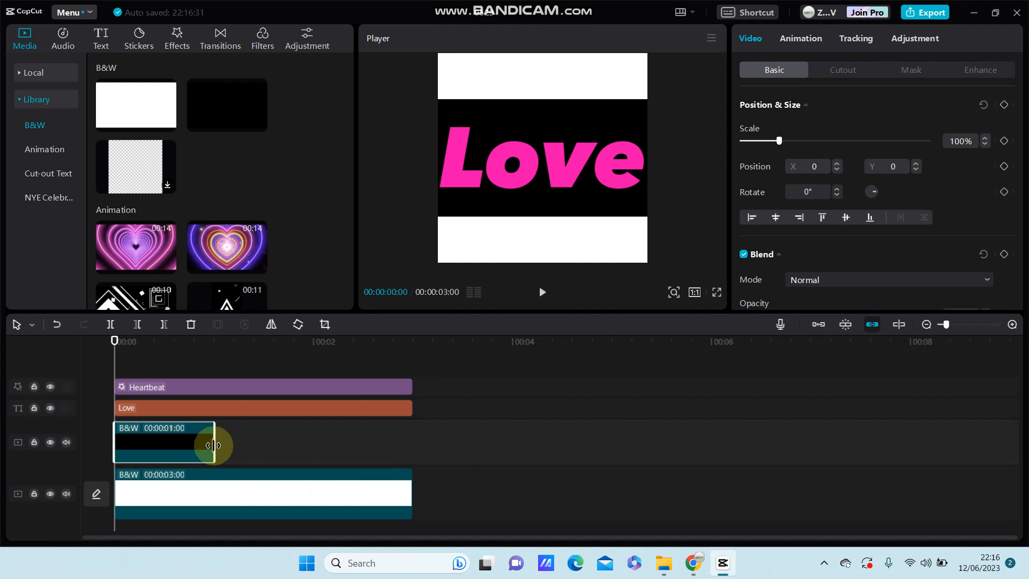
drag(402, 454, 413, 457)
Try twice to delete the white clip beneath the black one, undoing each deletion
click(384, 490)
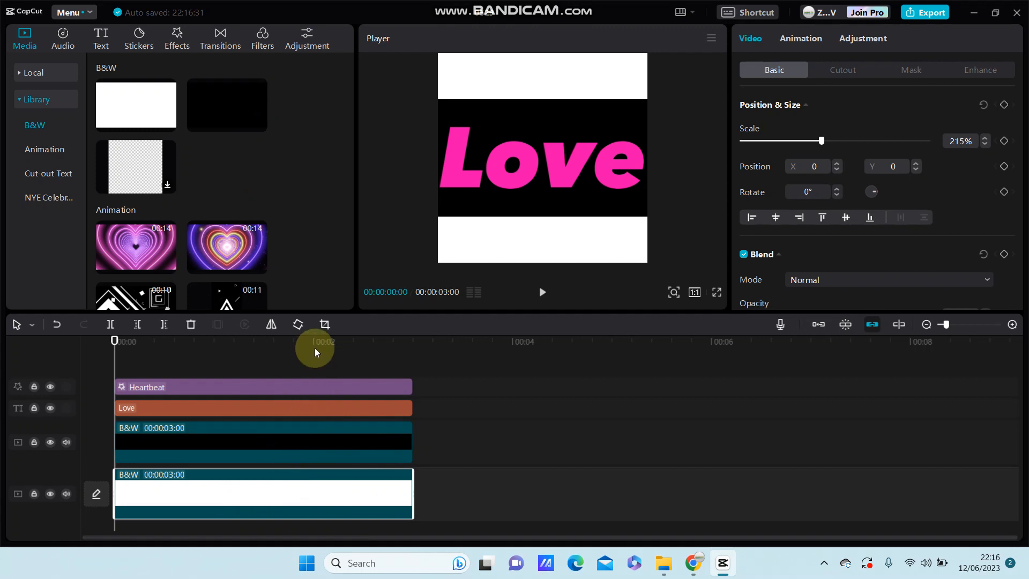
click(182, 324)
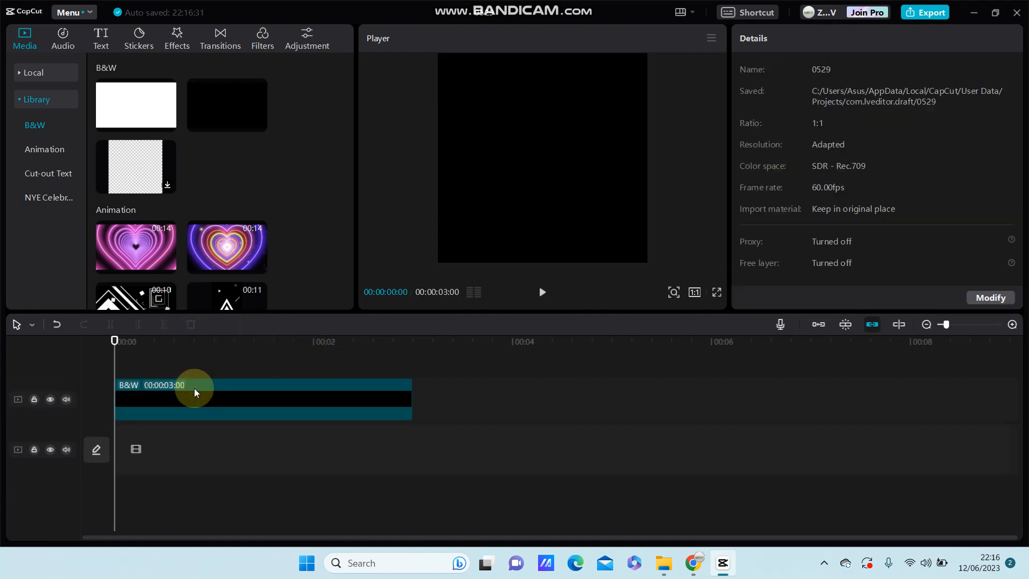
click(52, 326)
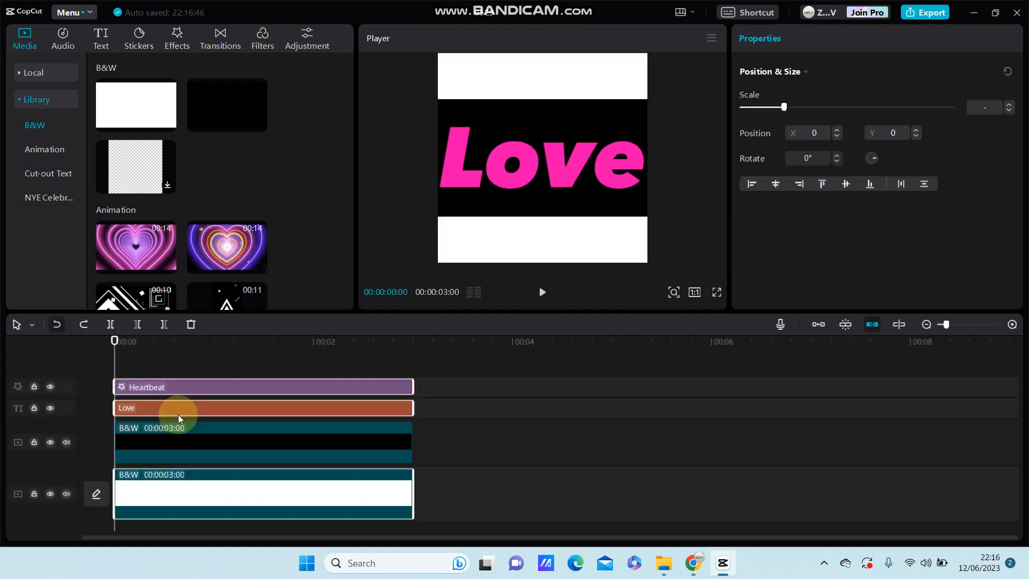
click(423, 468)
click(393, 494)
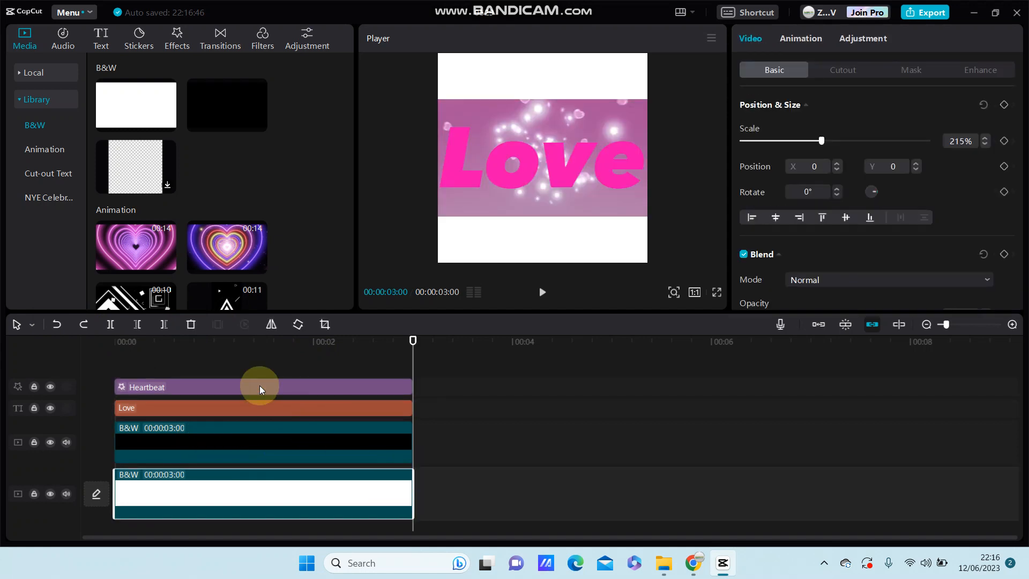
click(192, 325)
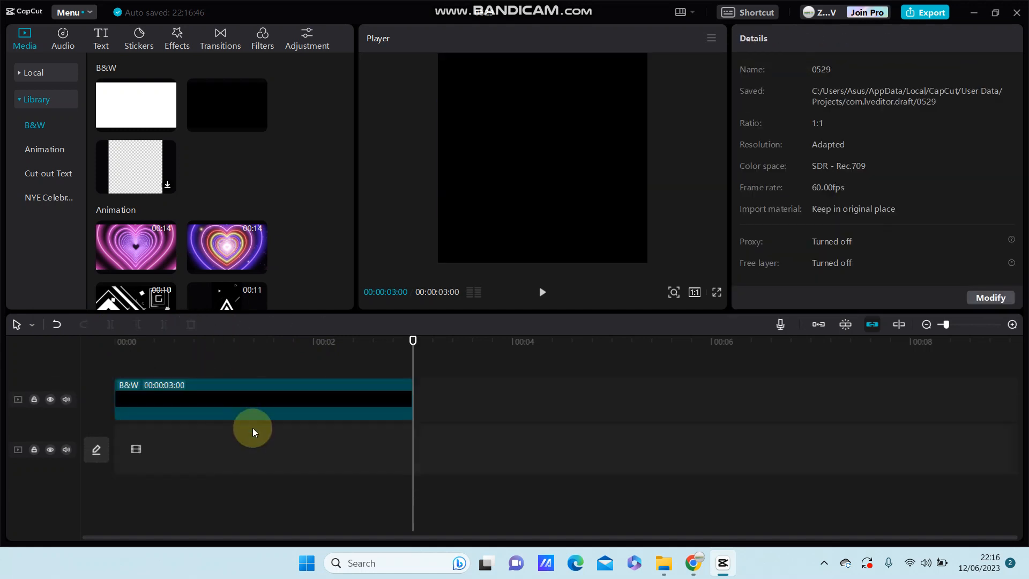
key(ctrl+z)
Shift the white clip over a second later on the timeline, try to delete it there, and undo the deletion
click(269, 499)
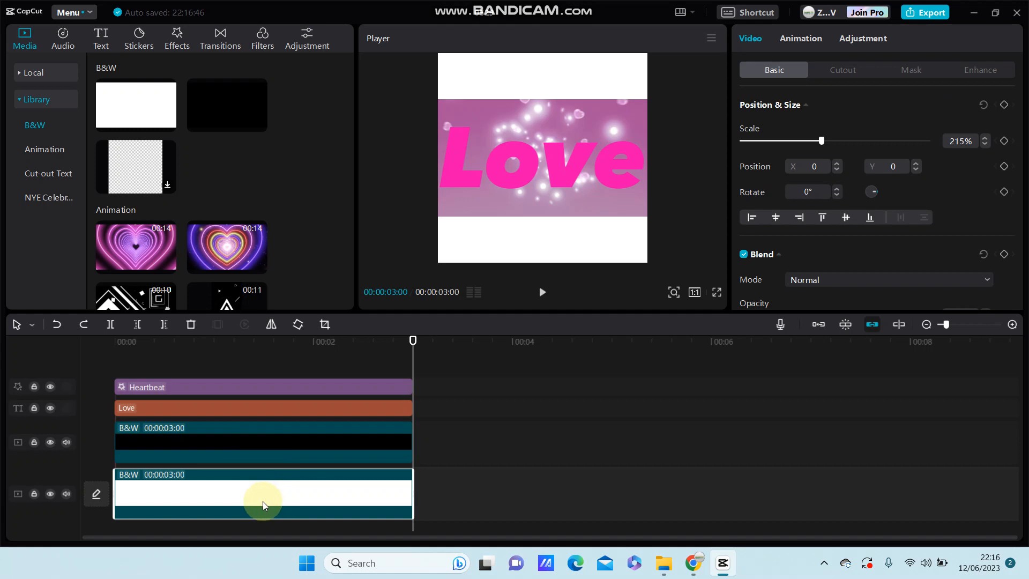
drag(262, 500, 496, 479)
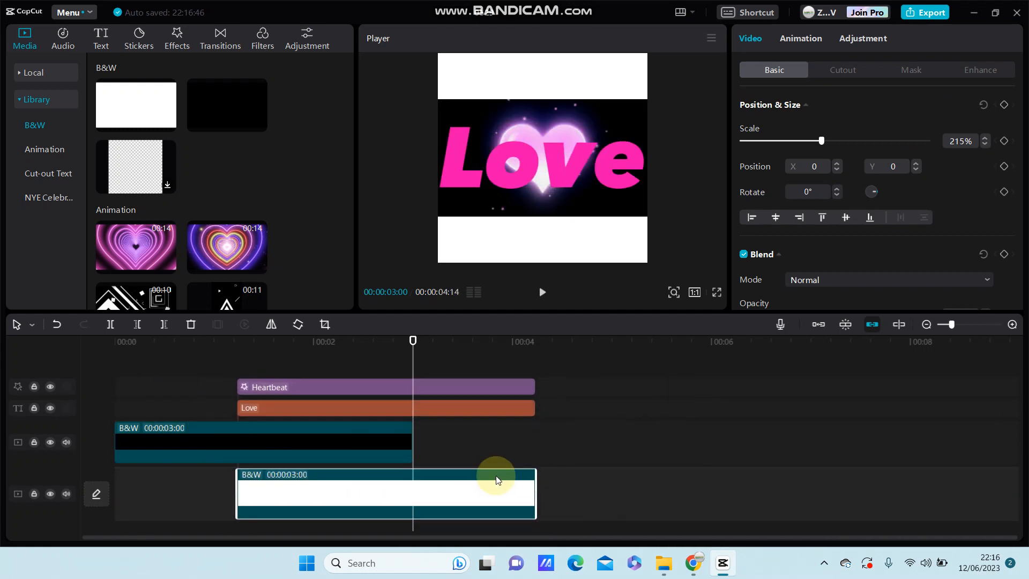
right_click(492, 493)
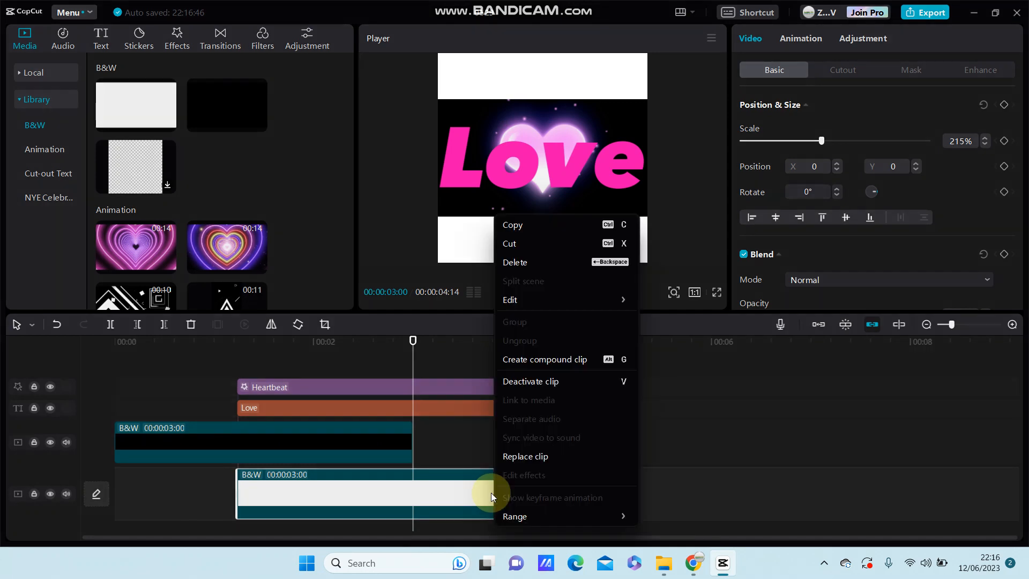
click(491, 494)
right_click(474, 498)
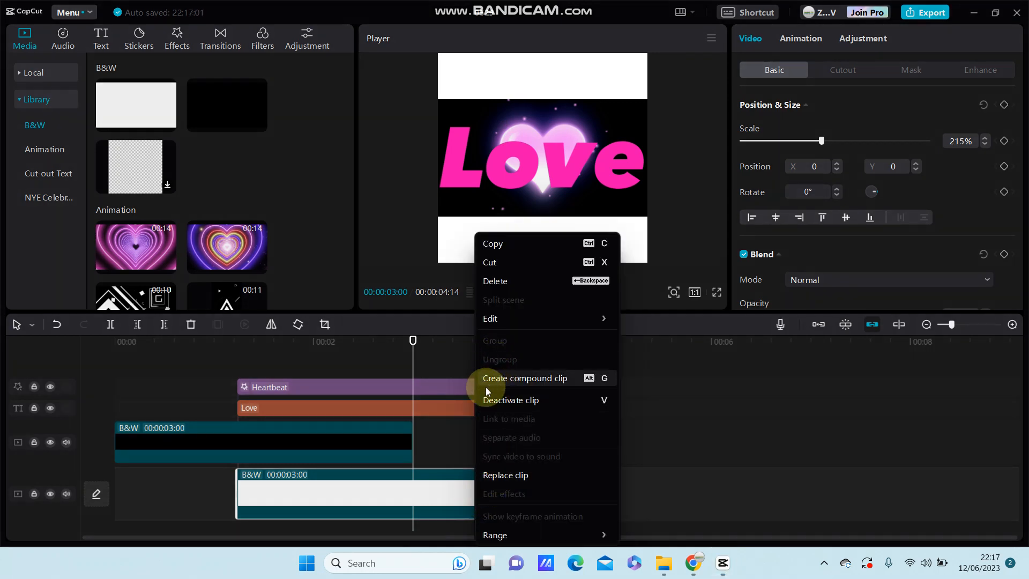
click(495, 280)
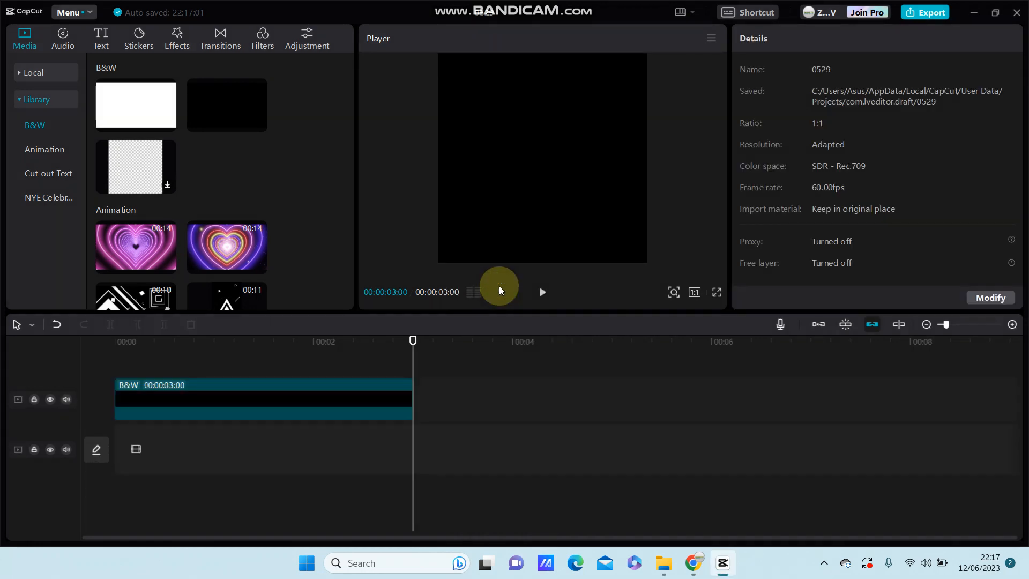
key(ctrl+z)
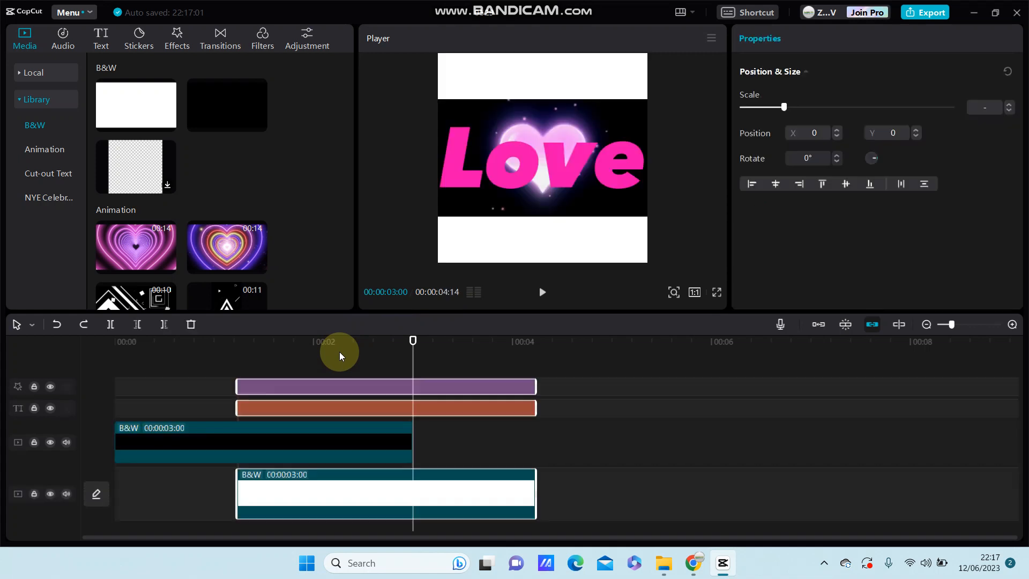
Turn off linkage between the main track and its attached clips, and delete only the white background clip
click(872, 324)
click(663, 471)
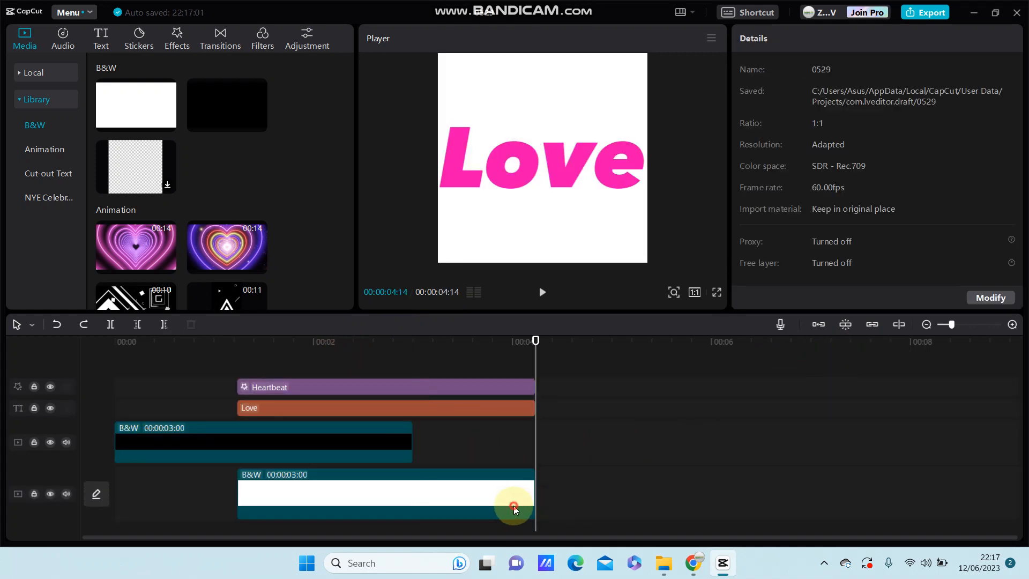
click(513, 506)
key(Delete)
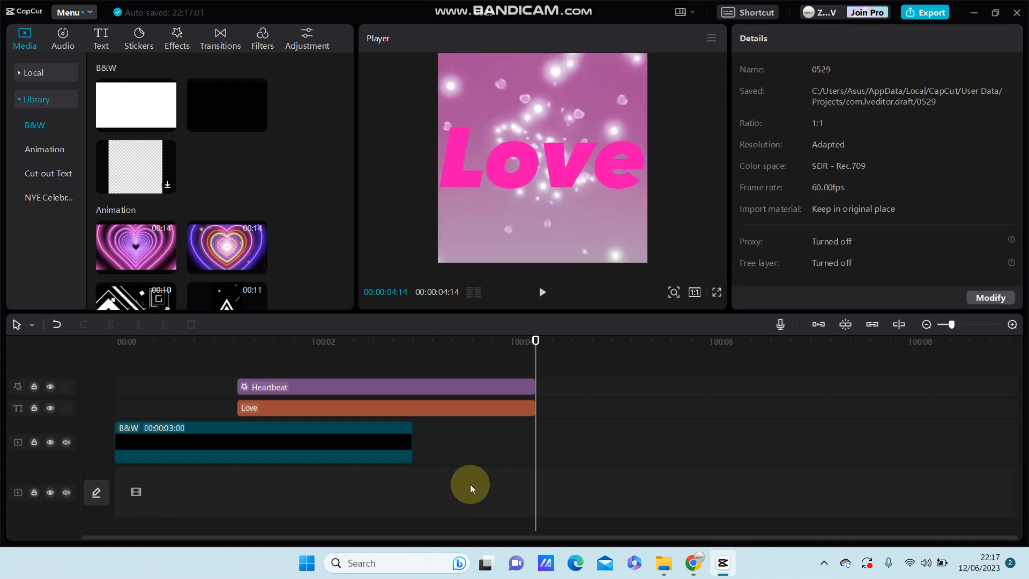
Move the Heartbeat effect and the Love text to the start of the timeline, aligned with the black clip
click(490, 431)
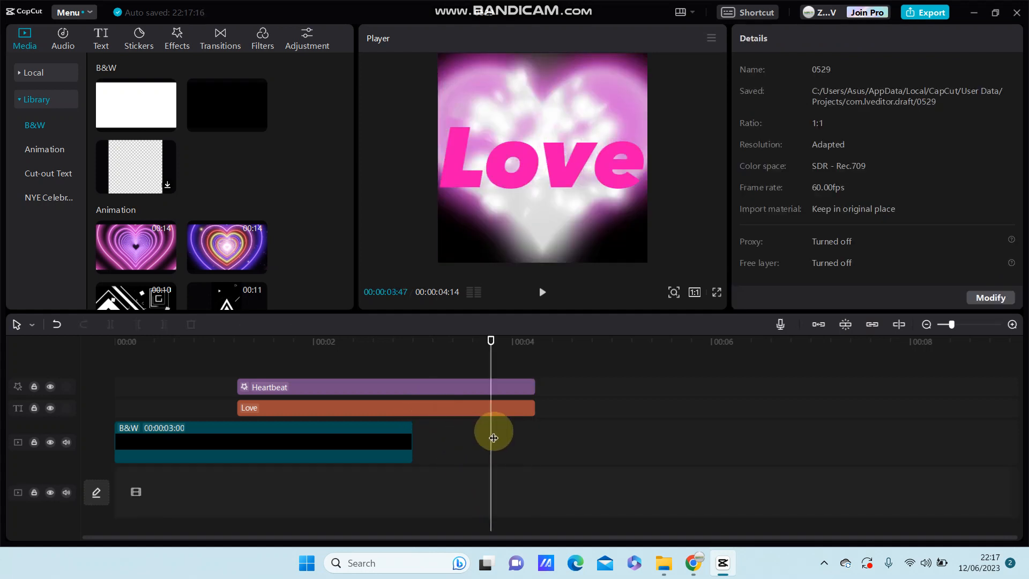
click(478, 410)
drag(449, 387, 315, 392)
drag(242, 411, 188, 421)
Select the effect, text and black clips together and move the black clip down onto the empty main track
click(280, 488)
drag(281, 487, 178, 392)
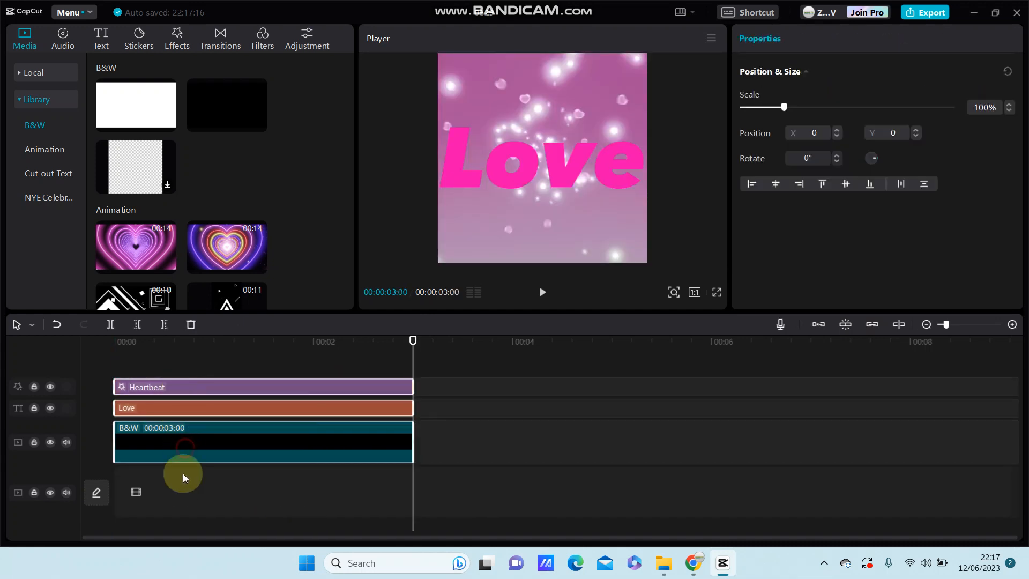
drag(182, 473, 181, 499)
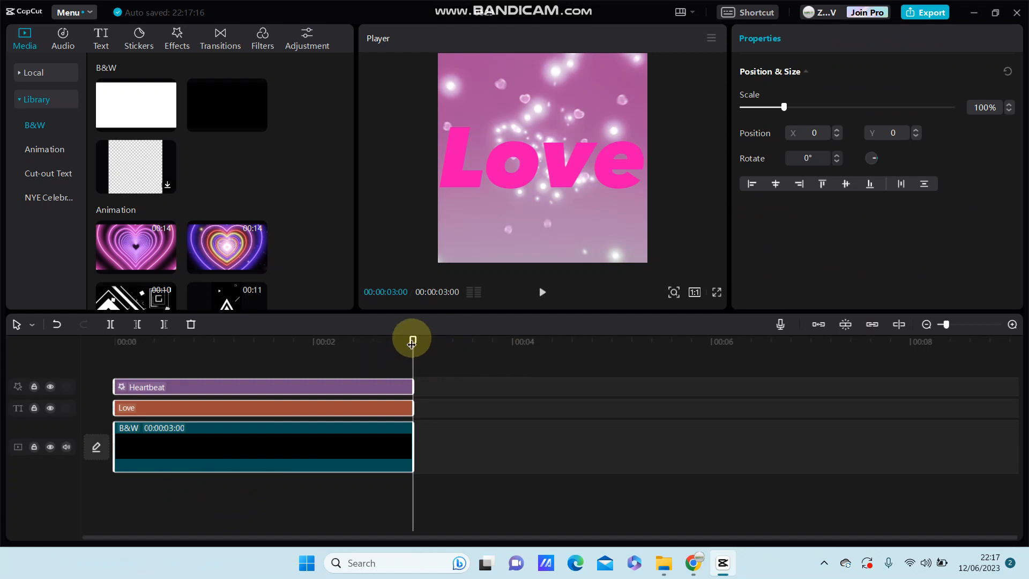
Play the composition from the start of the timeline to preview the Heartbeat effect on the black background
drag(412, 340, 17, 336)
click(543, 294)
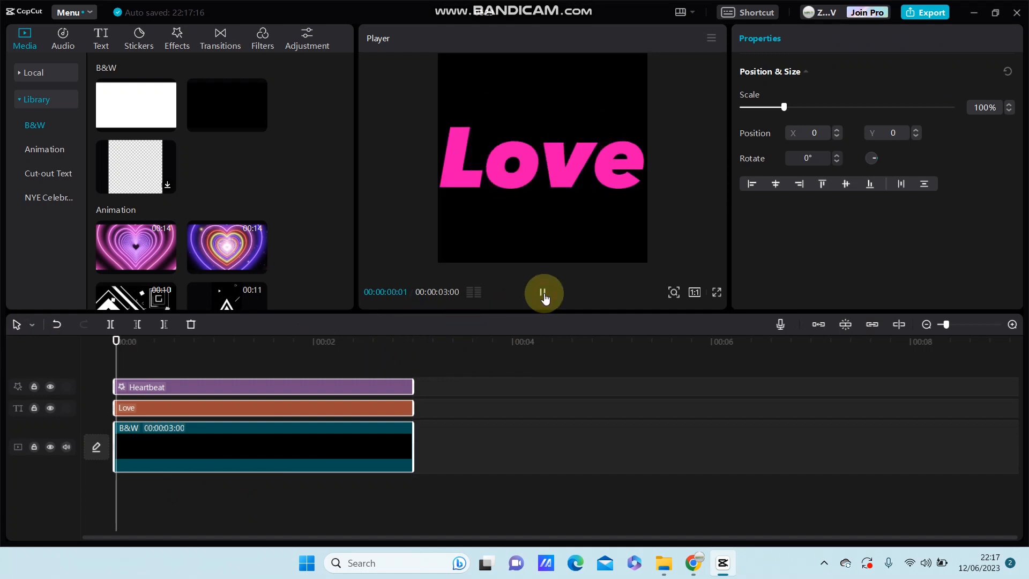